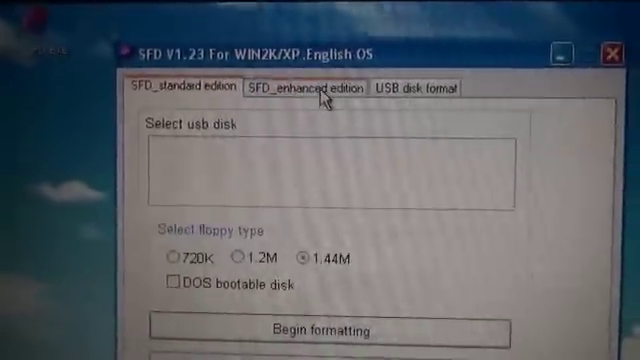
# - Switch SFD to the enhanced edition's floppy options
pyautogui.click(300, 90)
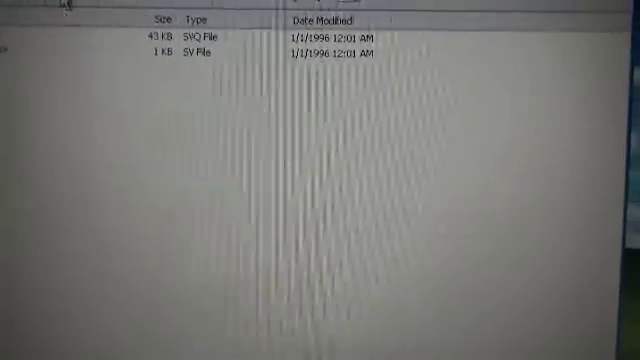
# - View the FLOPPY0 (F:) disk properties from My Computer: FAT, 1.38 MB, 43 KB used
pyautogui.click(125, 105)
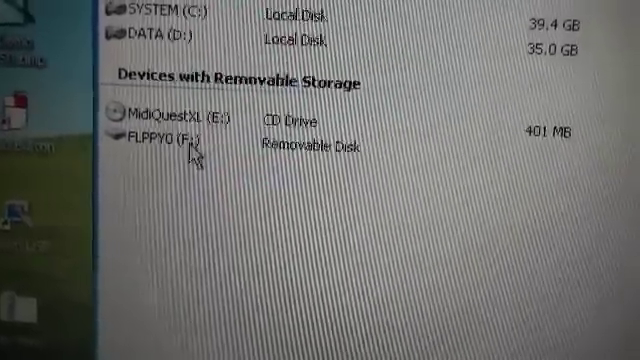
pyautogui.click(205, 148)
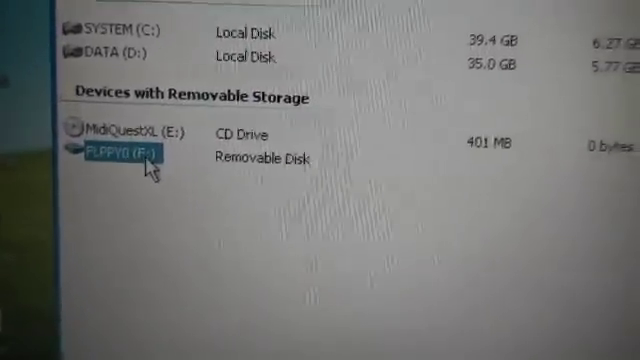
pyautogui.rightClick(164, 172)
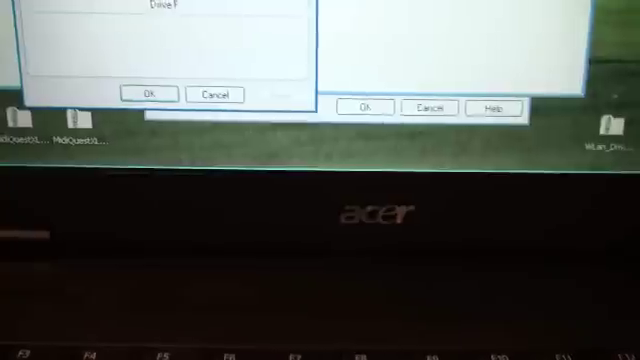
pyautogui.click(203, 110)
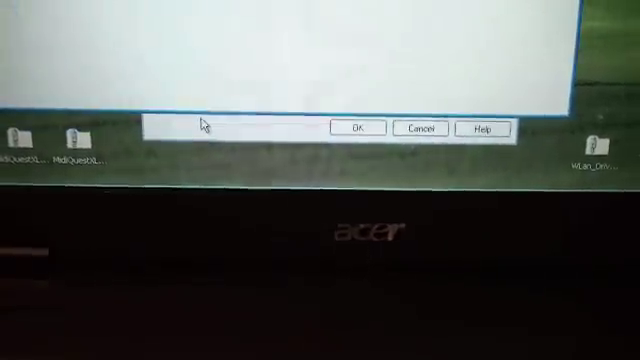